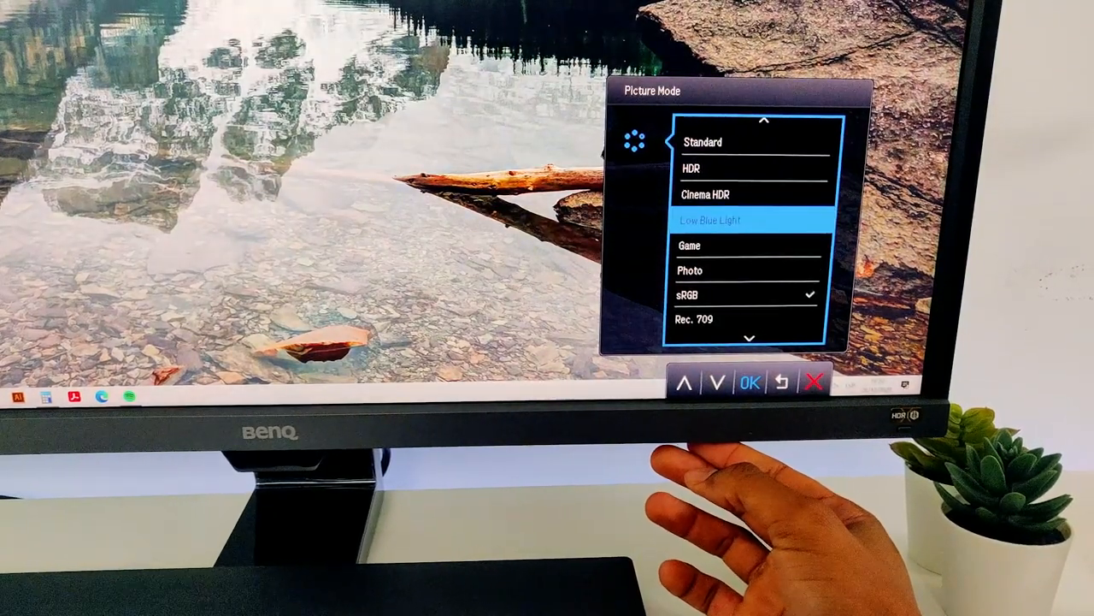
key("Down")
key("Down")
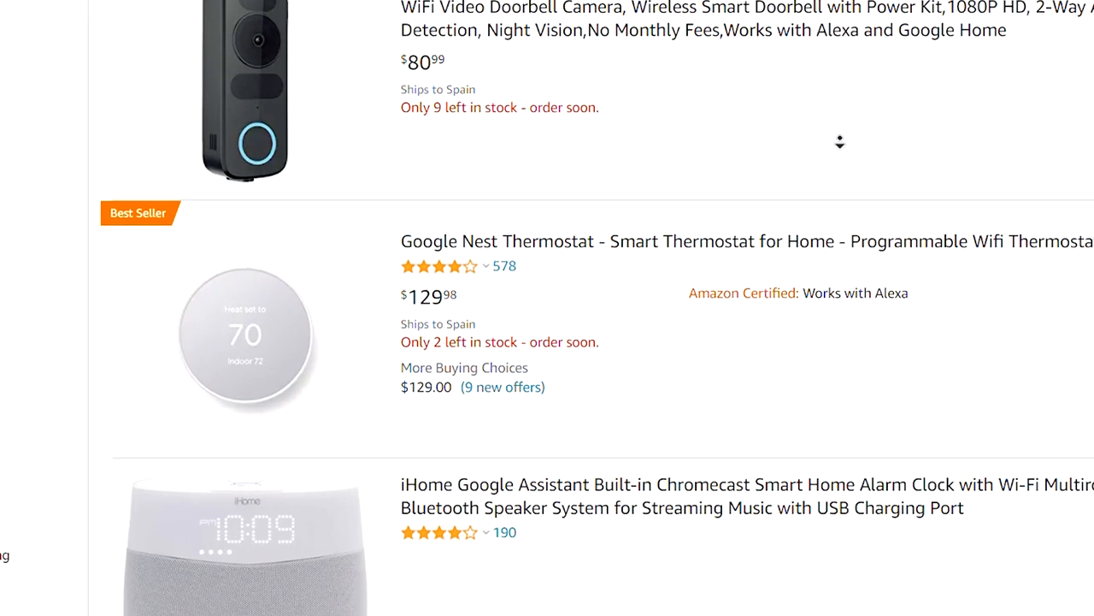
scroll(839, 208, "down", 1)
scroll(839, 151, "down", 1)
scroll(840, 154, "down", 2)
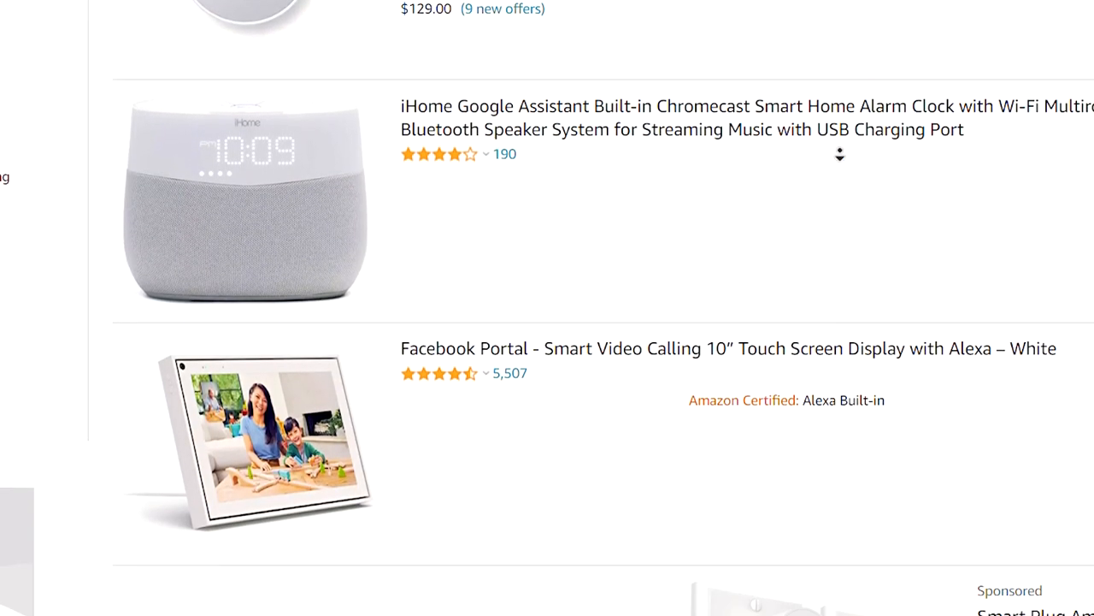
scroll(840, 154, "down", 1)
scroll(846, 171, "down", 2)
scroll(846, 171, "down", 2)
scroll(846, 171, "down", 2)
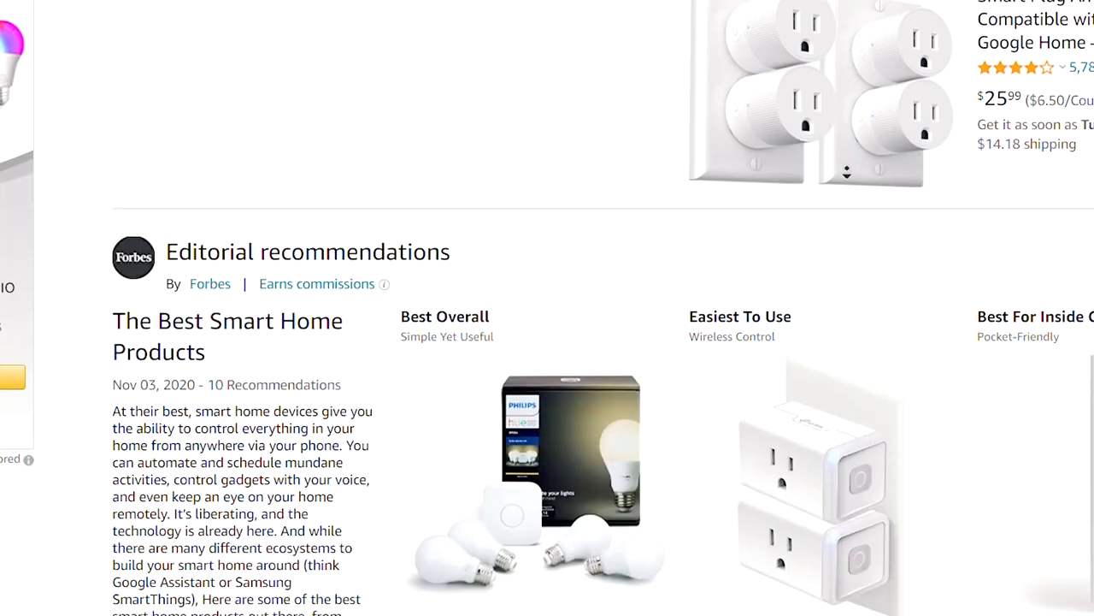
scroll(847, 171, "down", 2)
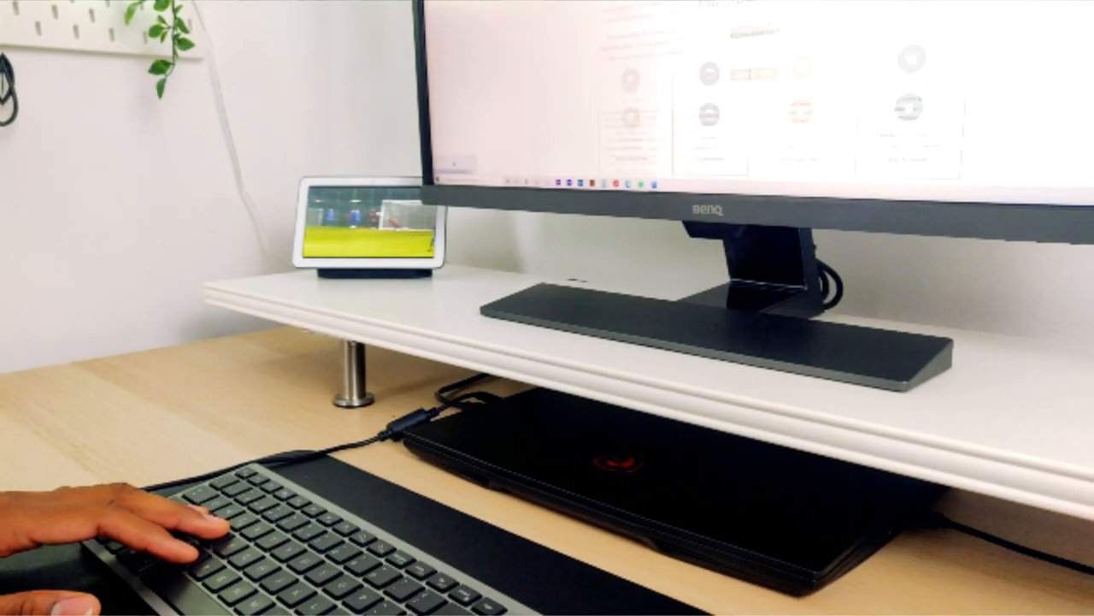